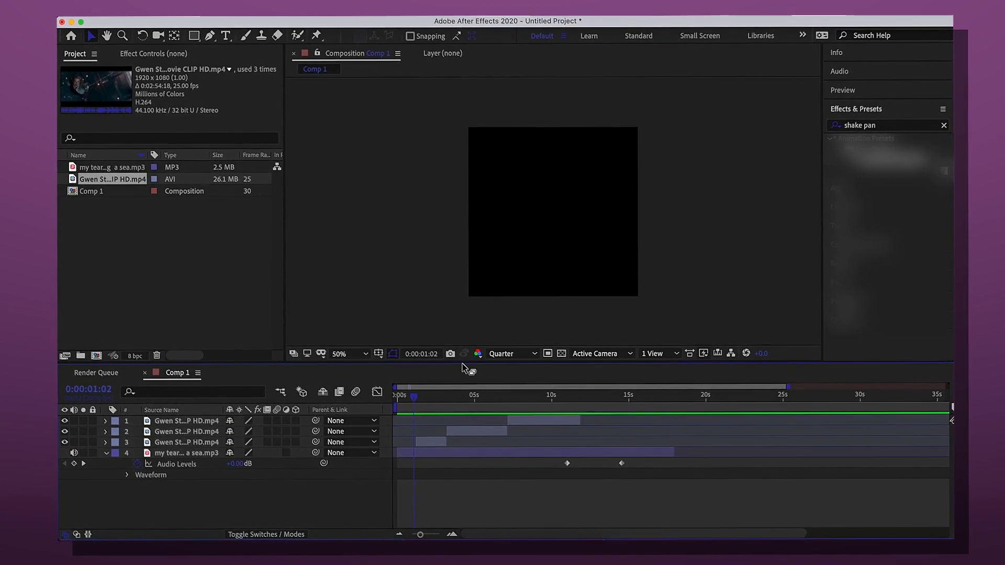
Scrub the playhead forward and back to preview the fall footage
left_click_drag(427, 396, 430, 398)
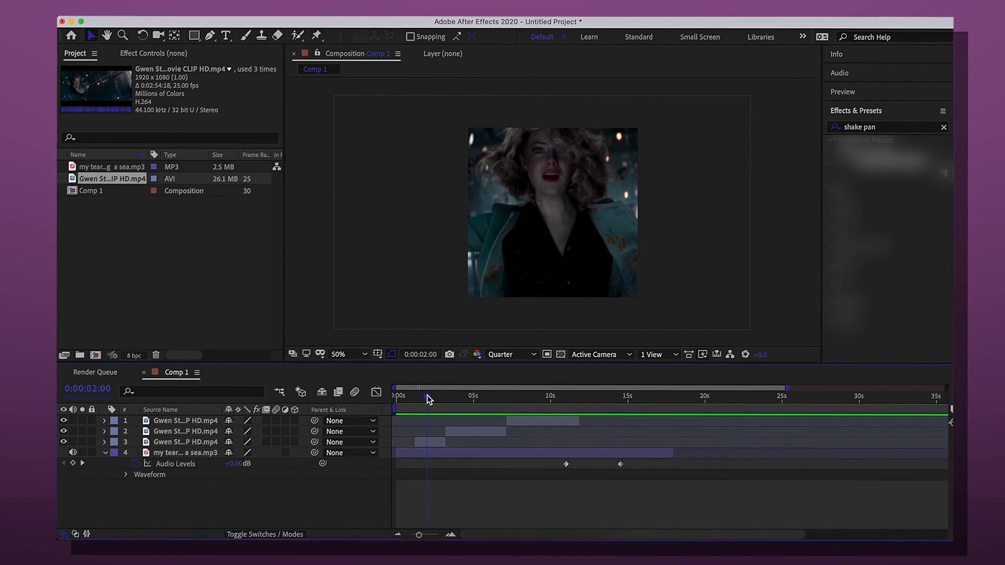
left_click_drag(429, 399, 414, 403)
Select the third Gwen clip, zoom the timeline into the opening seconds, and bring up its timing options
left_click(429, 441)
right_click(431, 440)
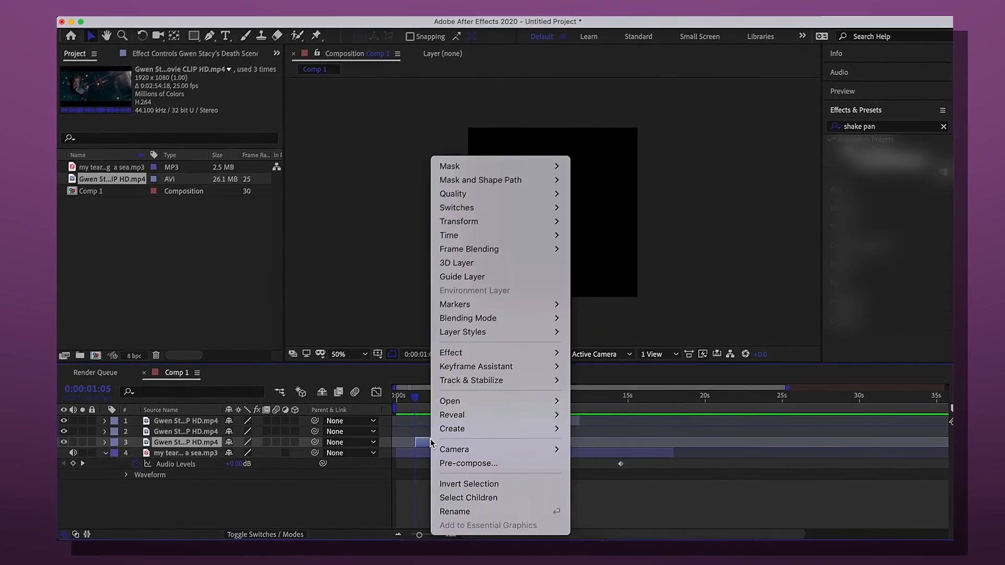
key("Escape")
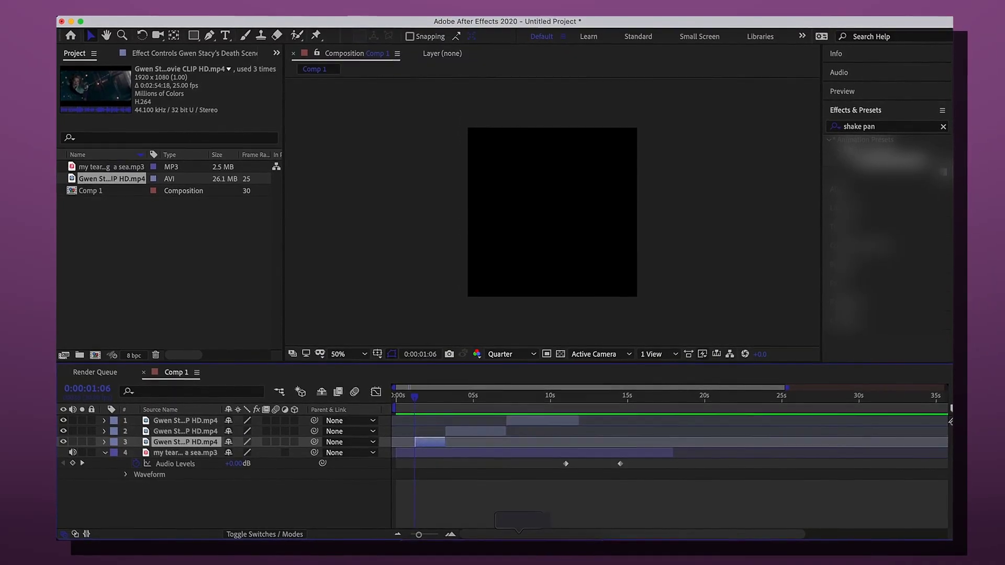
key("equal")
key("Page_Down")
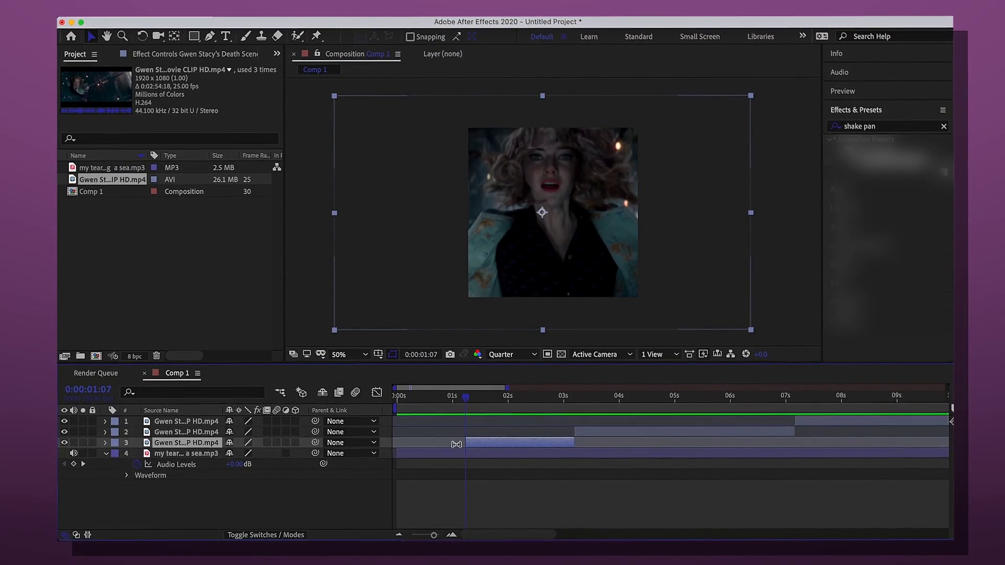
right_click(475, 443)
mouse_move(542, 235)
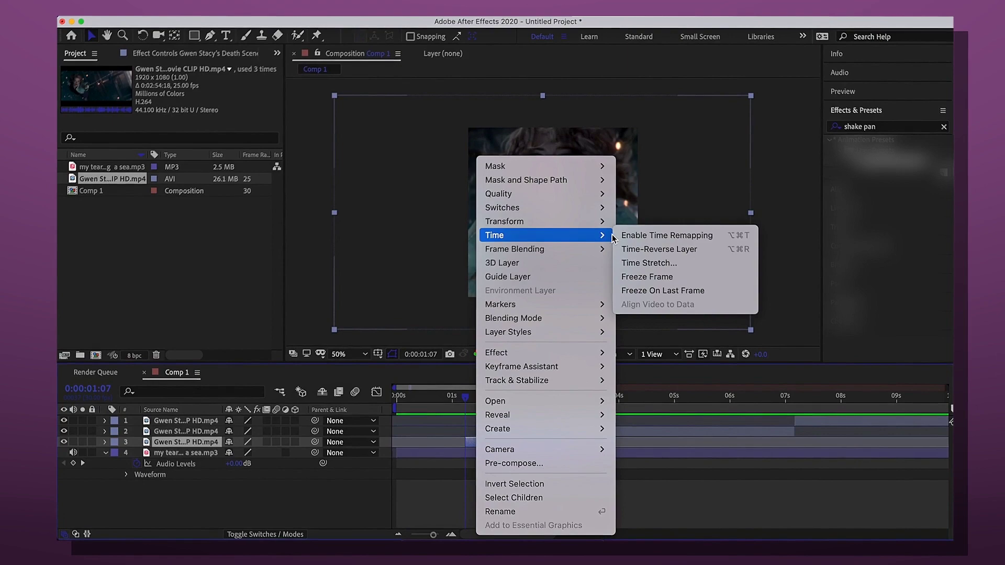
Enable Time Remapping on the third Gwen clip and keyframe it one frame in
left_click(619, 235)
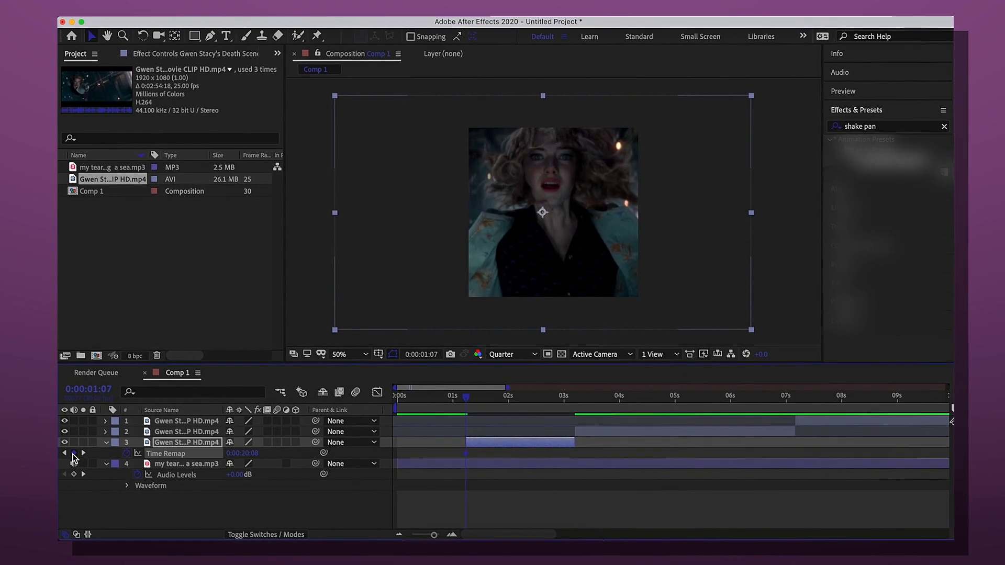
key("Page_Down")
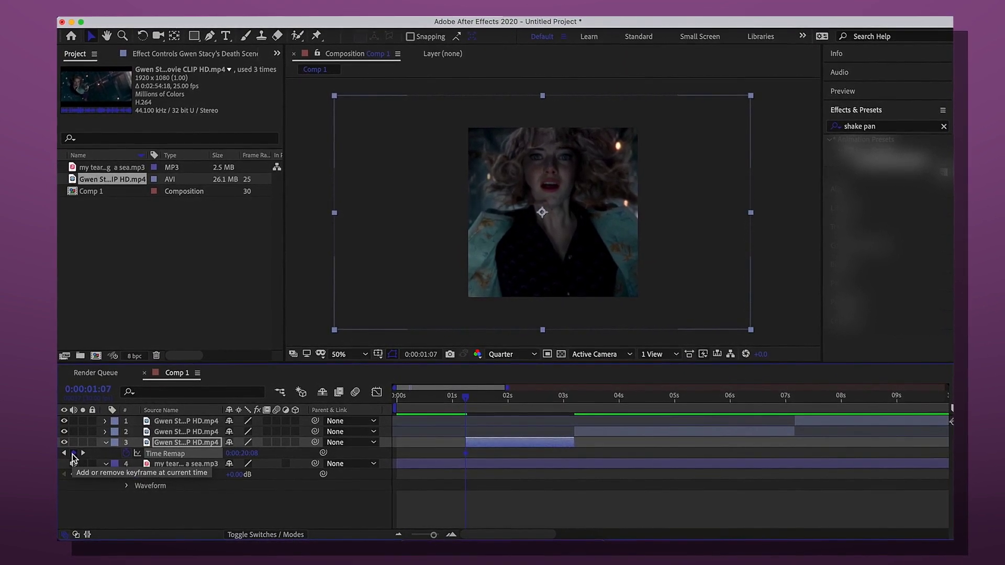
left_click(73, 453)
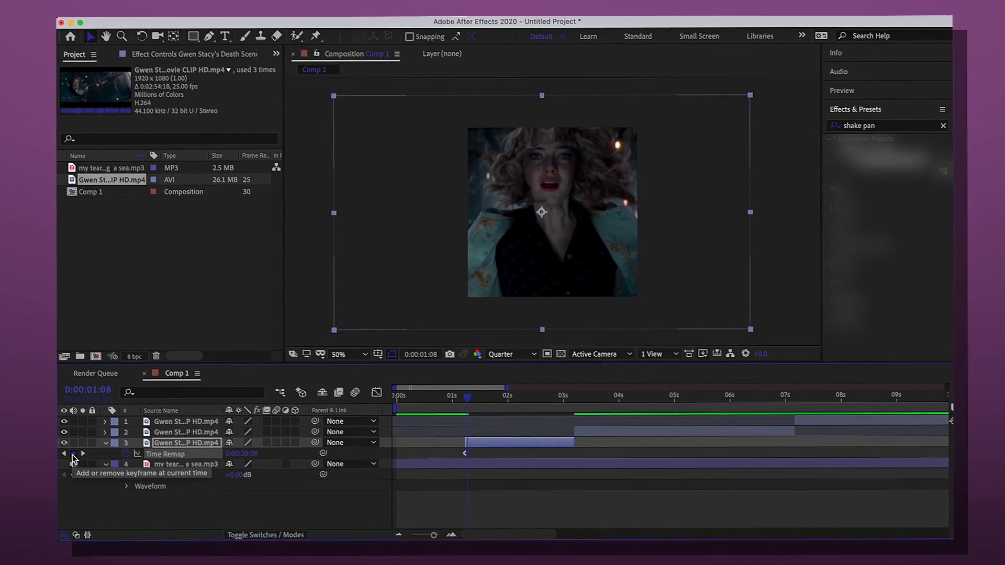
key("Page_Down")
key("Page_Down")
key("Page_Down")
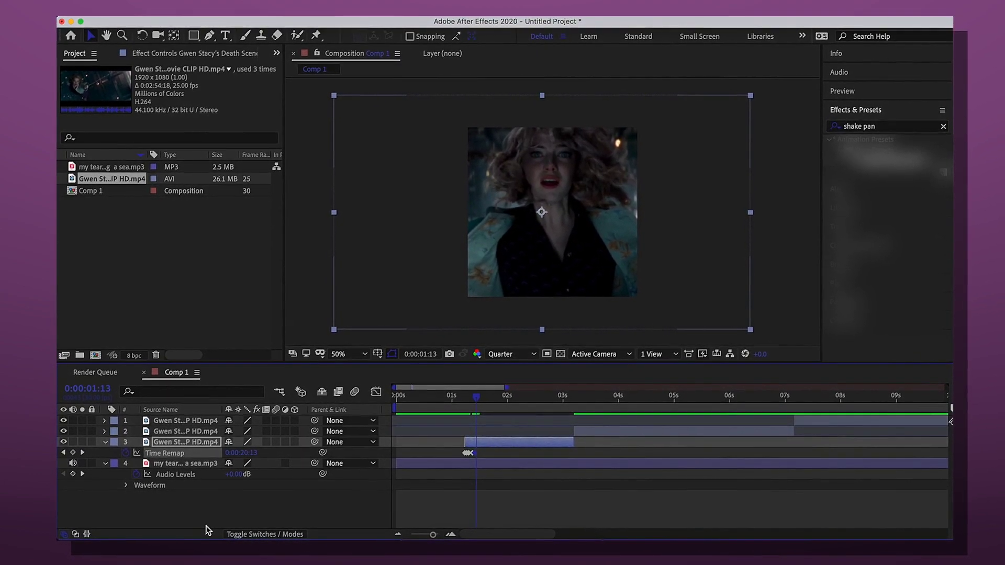
key("equal")
key("Page_Up")
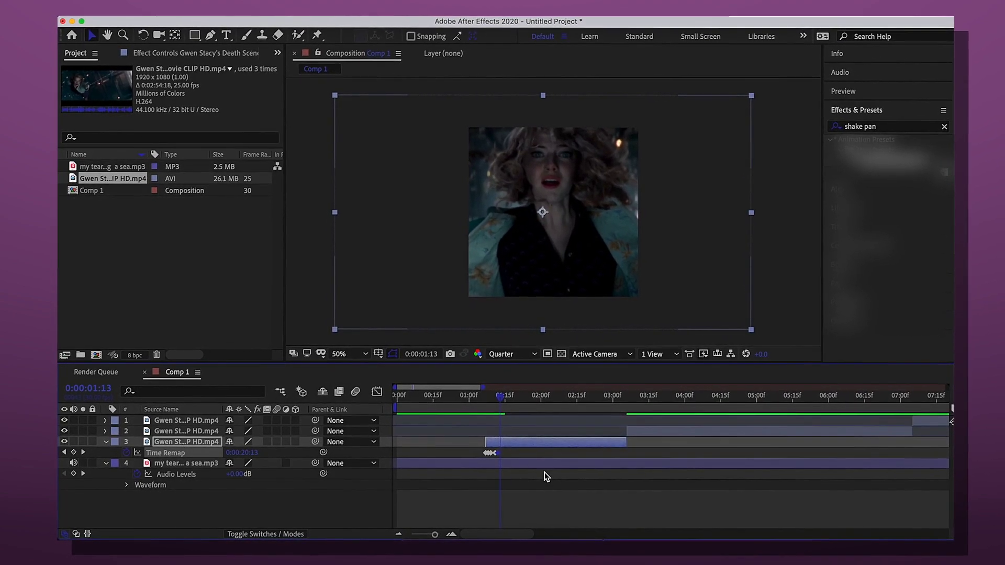
key("Page_Down")
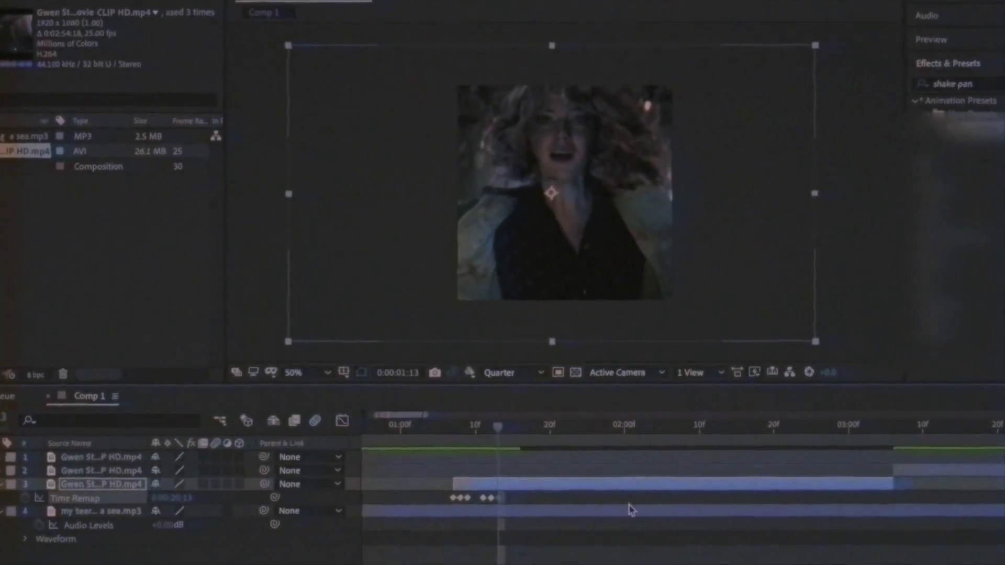
key("Page_Up")
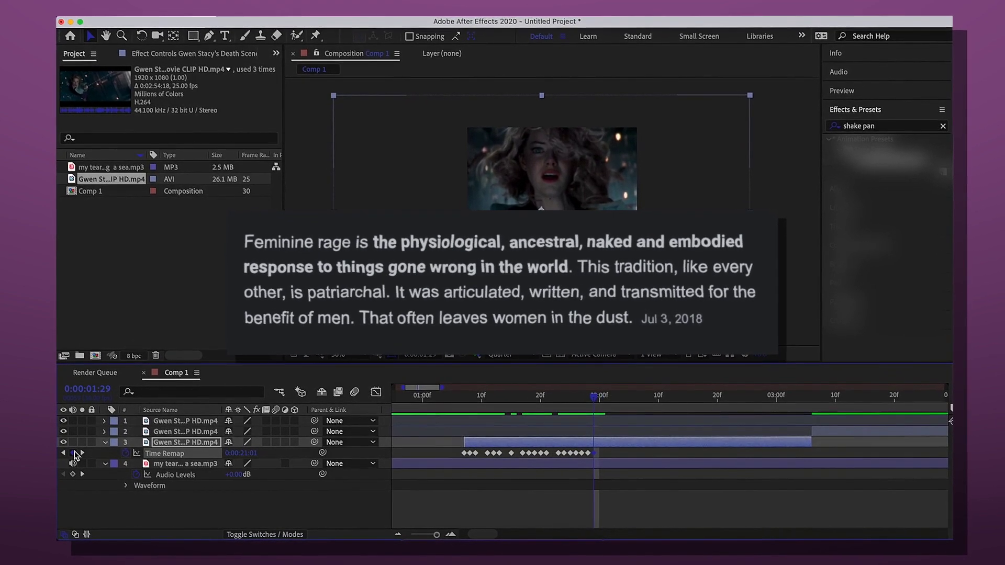
Add Time Remap keyframes on successive frames of the third Gwen clip
key("Page_Up")
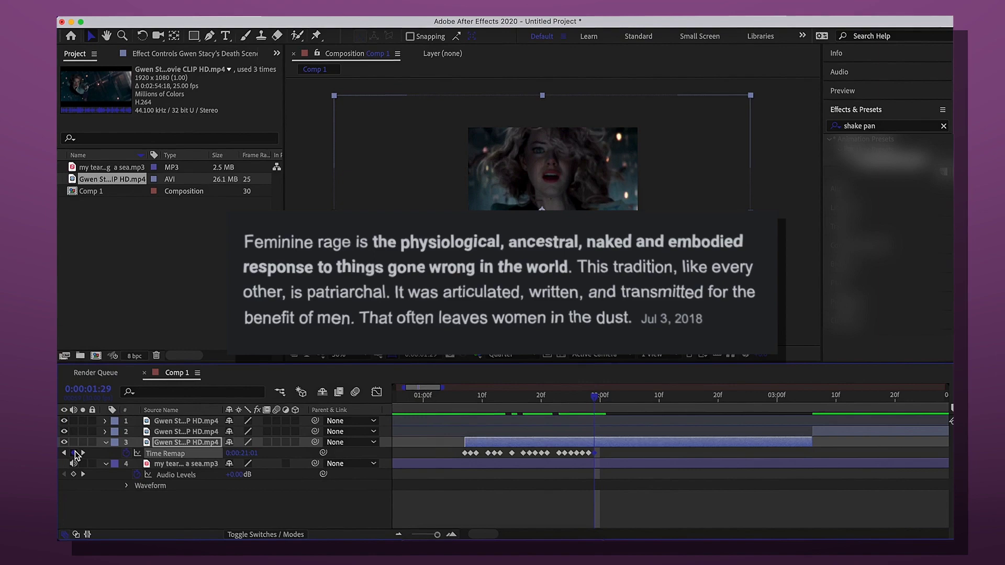
key("Page_Down")
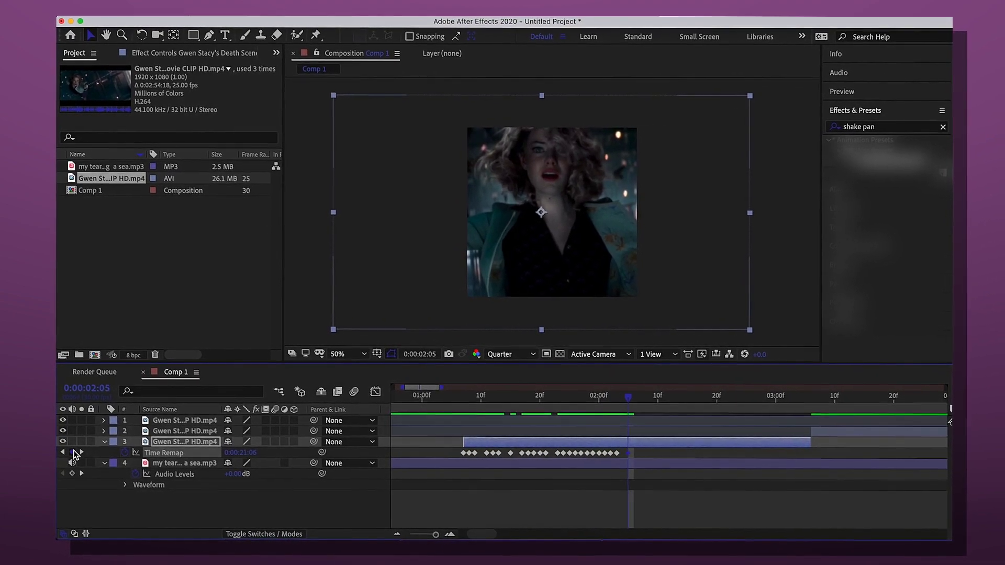
left_click(77, 454)
key("Page_Down")
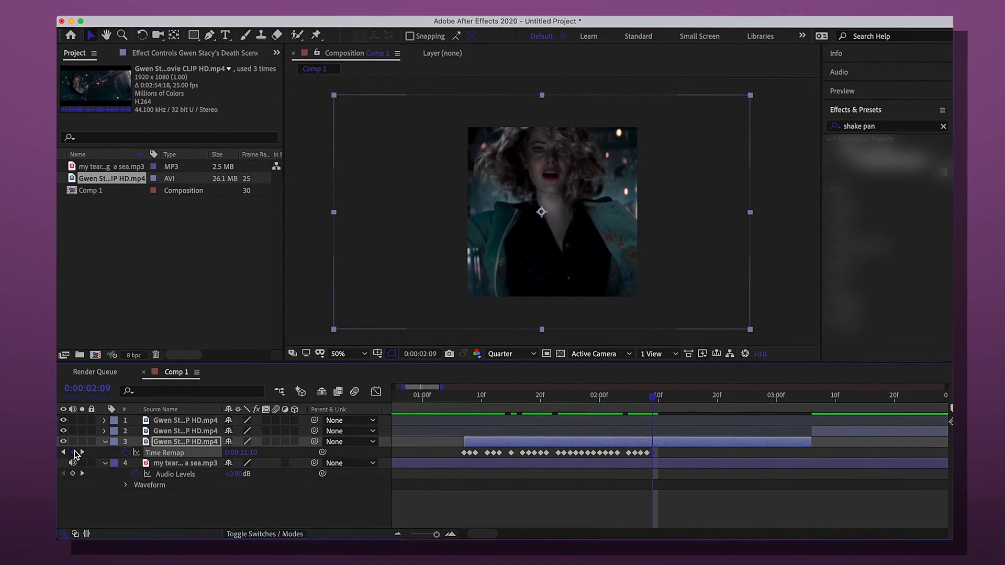
key("Page_Down")
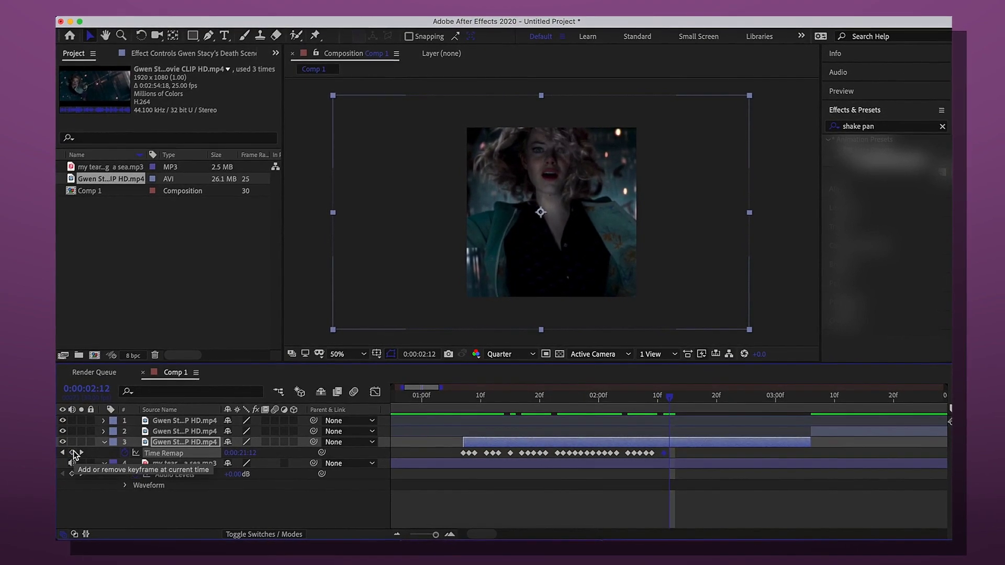
left_click(76, 454)
key("Page_Down")
left_click(76, 454)
Add another stutter keyframe a few frames later and move the current time to 0:00:02:25
key("Page_Down")
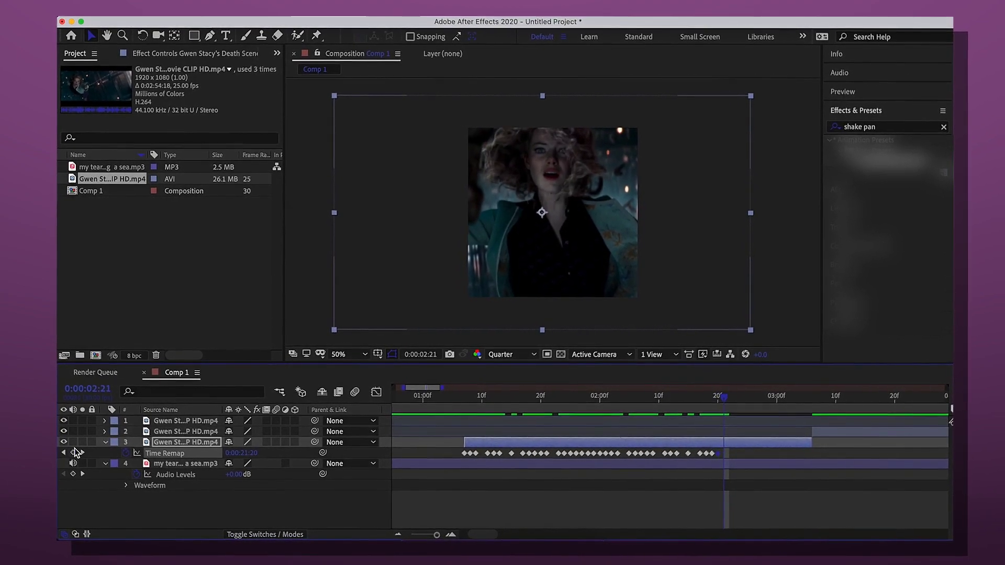
key("Page_Down")
key("Page_Down")
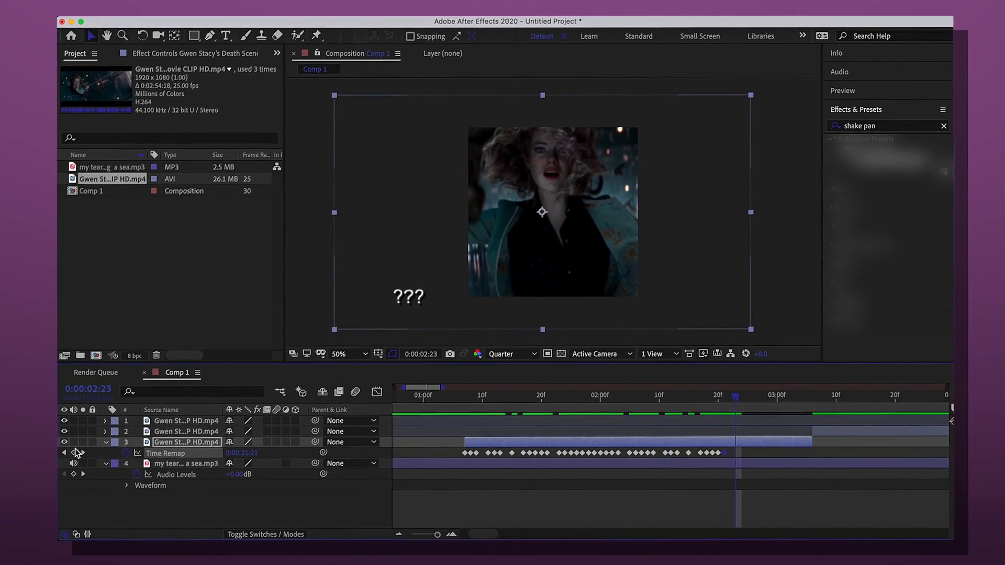
left_click(77, 454)
key("Page_Down")
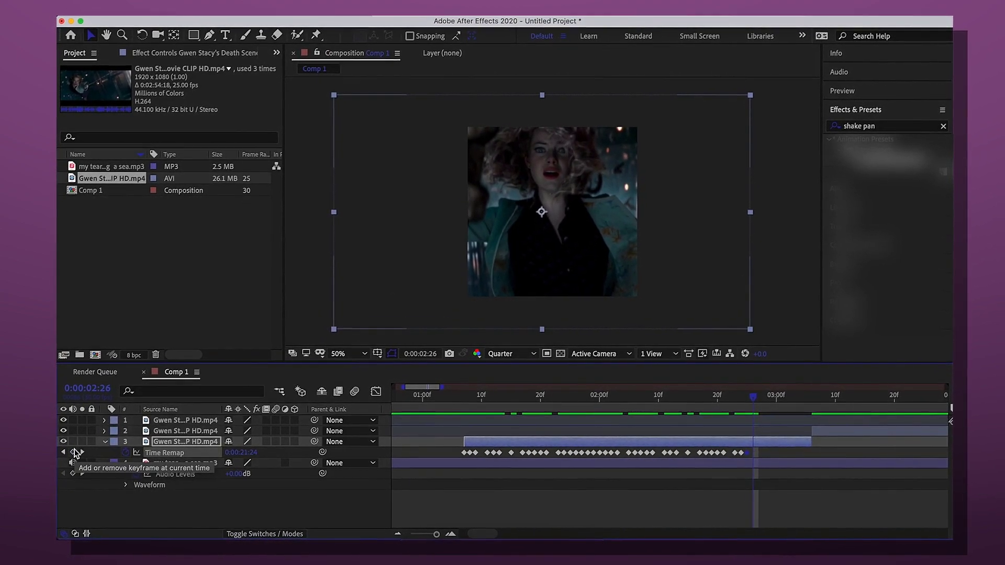
scroll(849, 452, "up", 3)
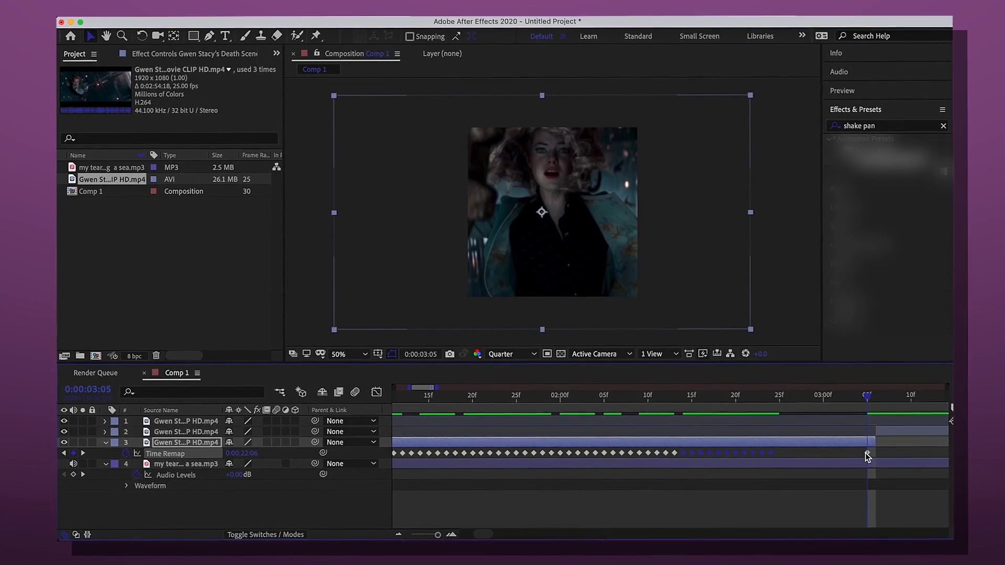
left_click(781, 402)
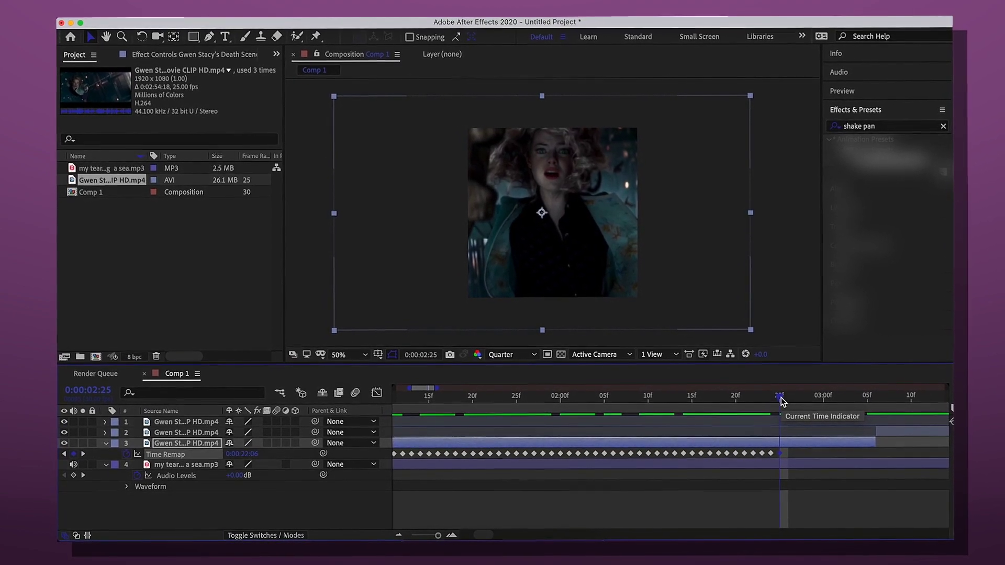
Trim the third Gwen clip to end at 2:25 and precompose it
key("alt+bracketright")
key("super+shift+c")
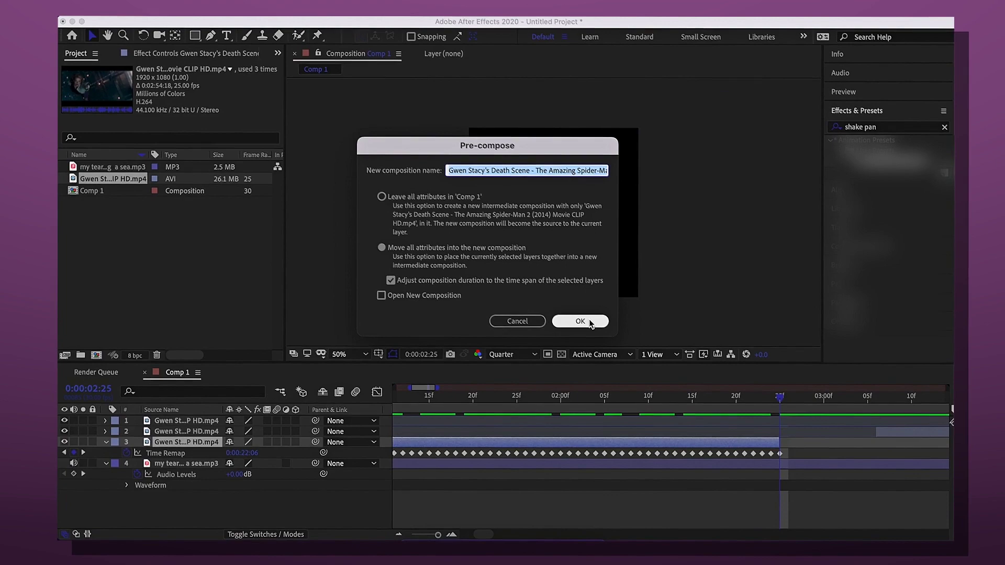
left_click(589, 321)
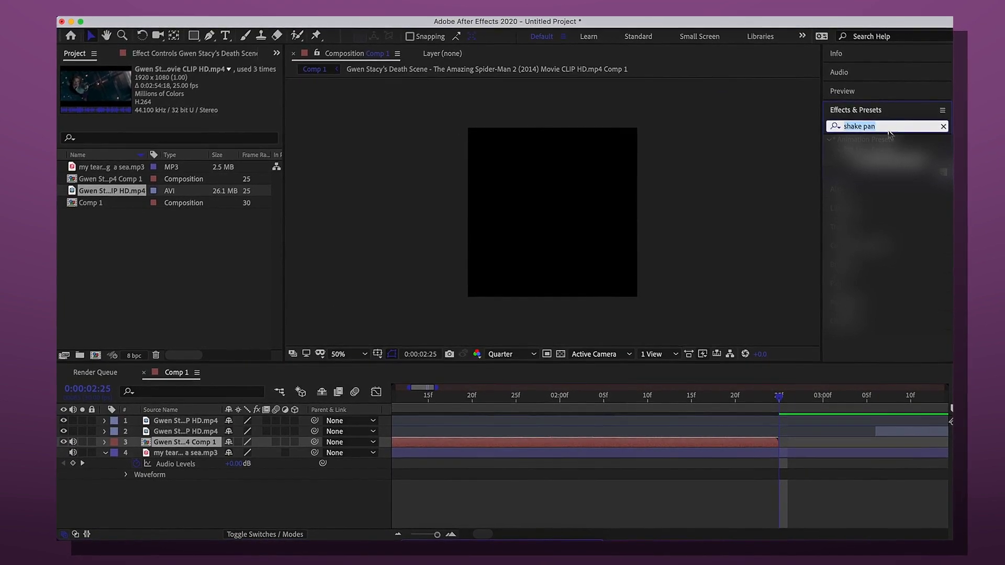
type("twix")
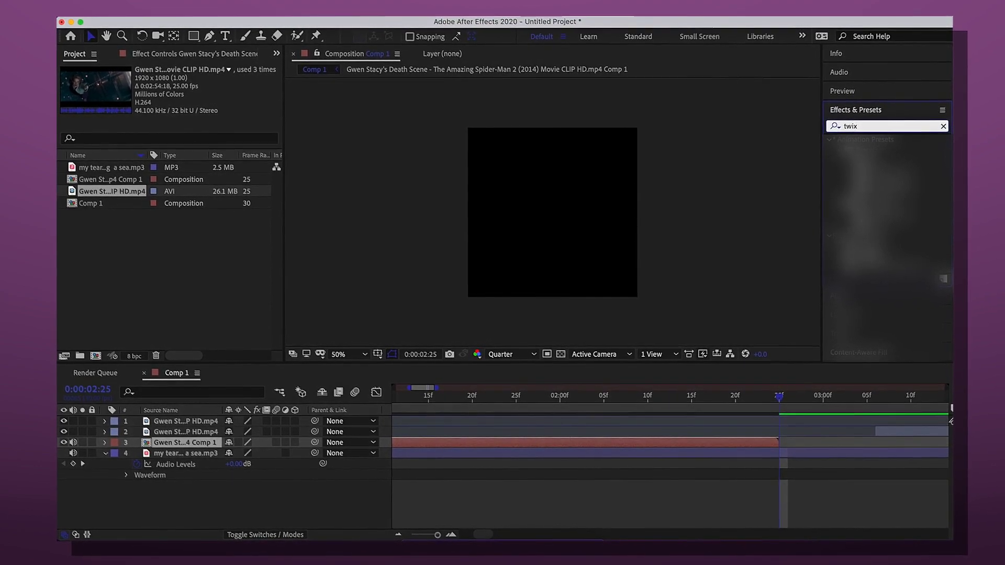
Apply Twixtor Pro with 30 fps input, Contrast/Edge Enhance prep, Frame Interp and Warping
left_click_drag(864, 149, 599, 440)
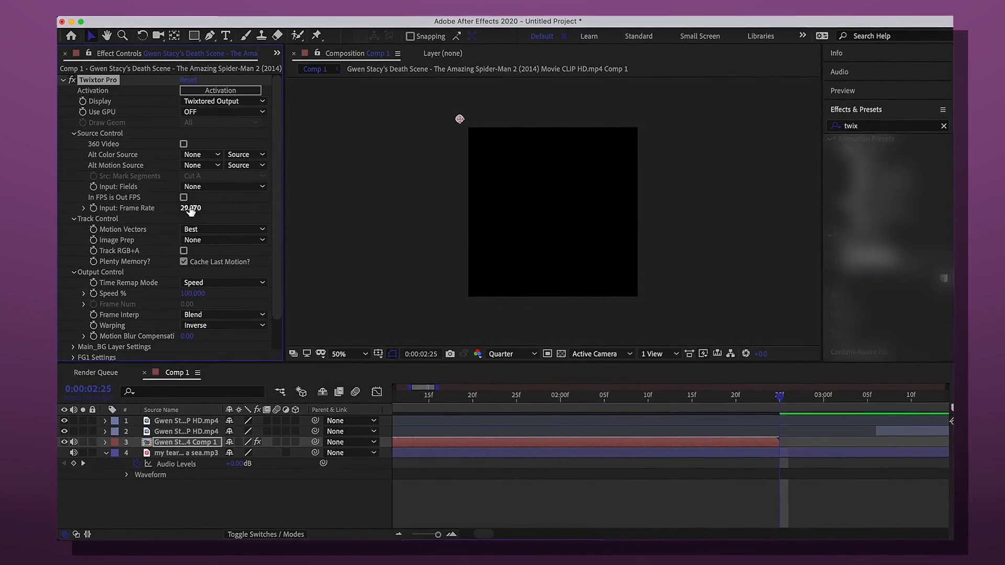
type("30")
key("Return")
left_click(214, 239)
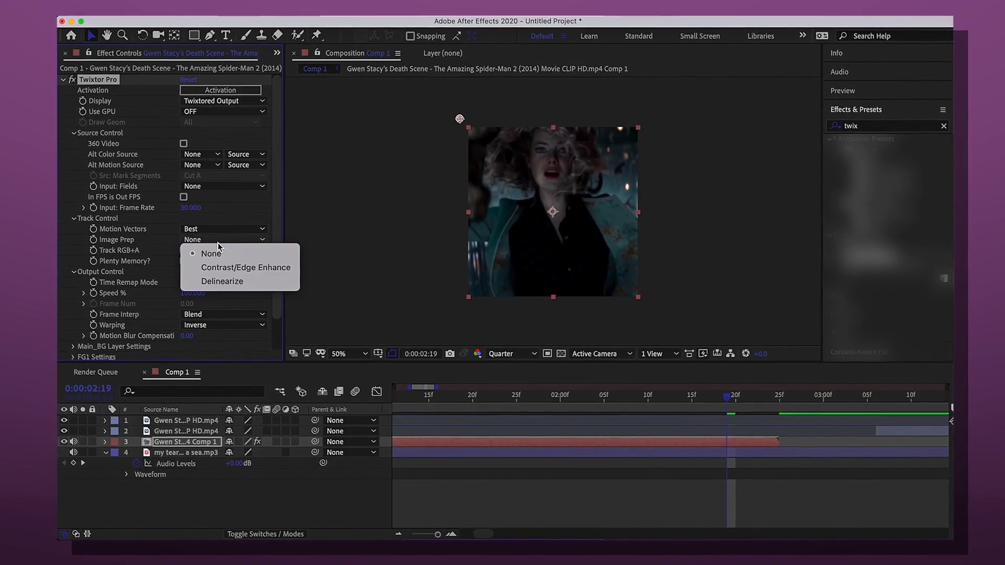
left_click(236, 268)
left_click(213, 314)
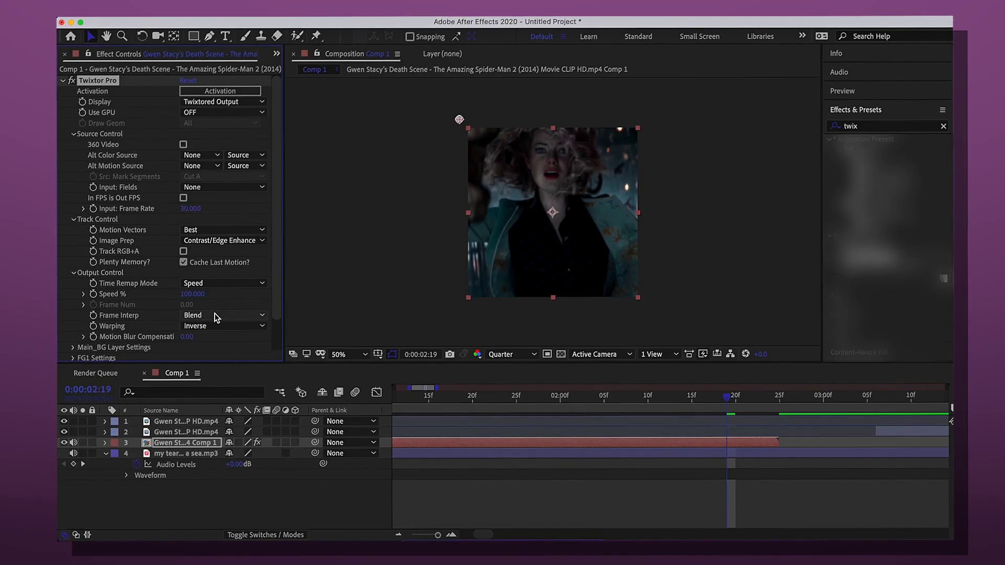
left_click(216, 325)
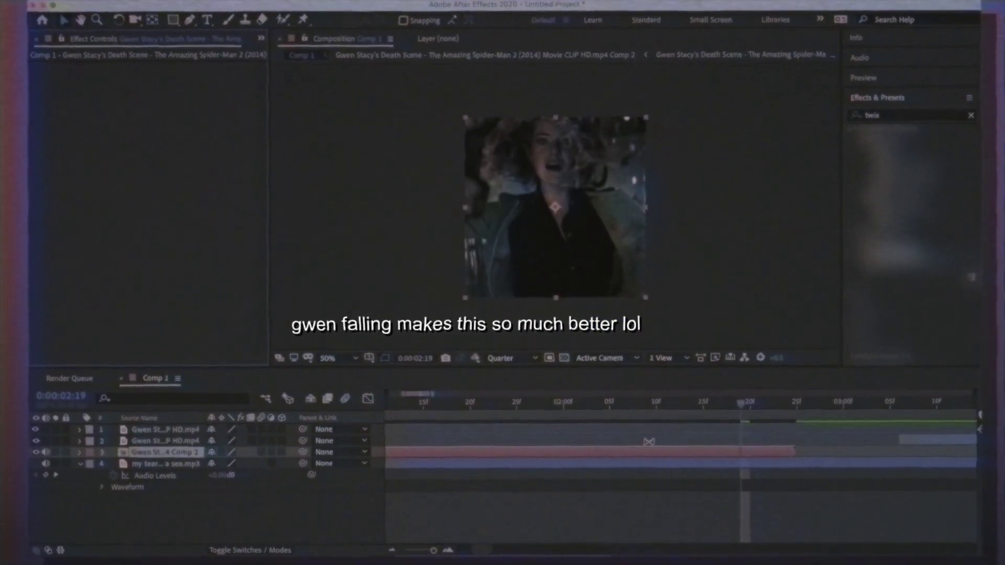
Enable time remapping on the Gwen precomp layer
right_click(636, 454)
mouse_move(638, 235)
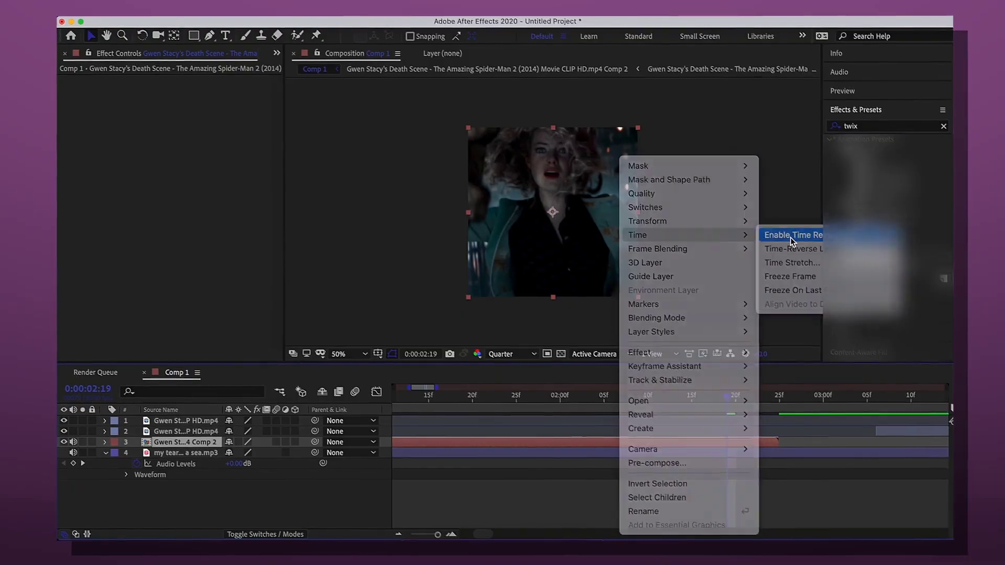
left_click(791, 234)
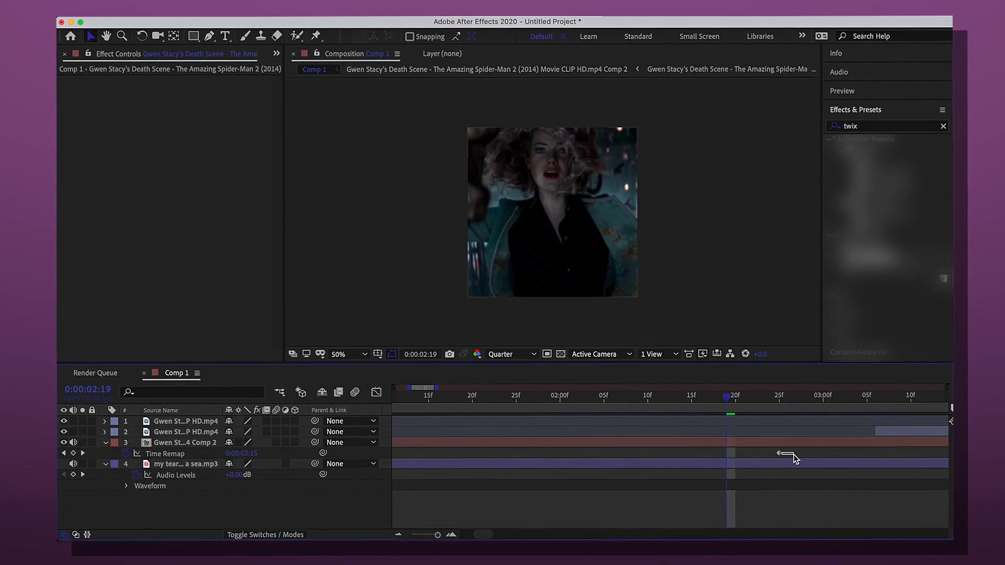
left_click(777, 456)
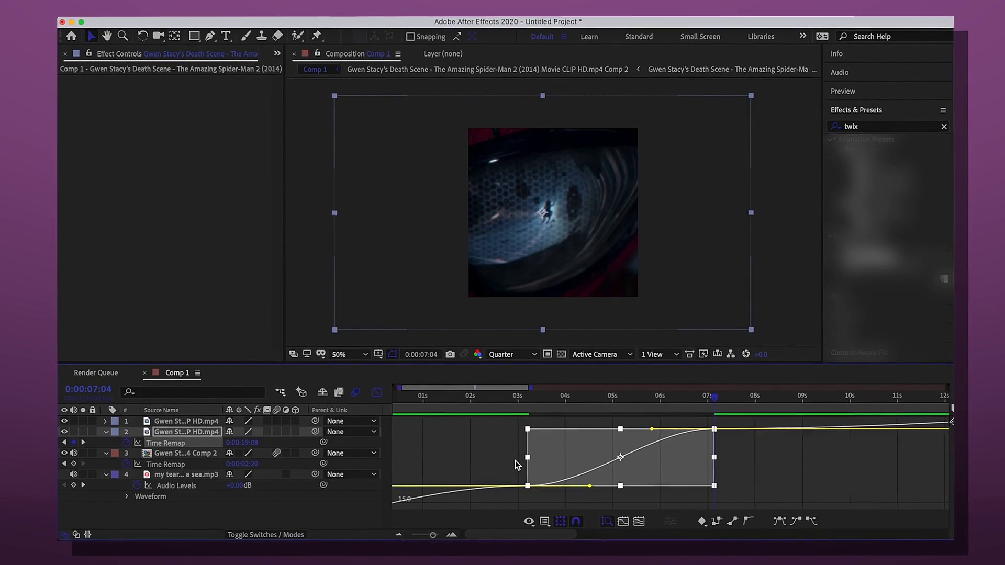
Turn on frame blending and motion blur for layer 2 and steepen its ramp after 03s
left_click(515, 461)
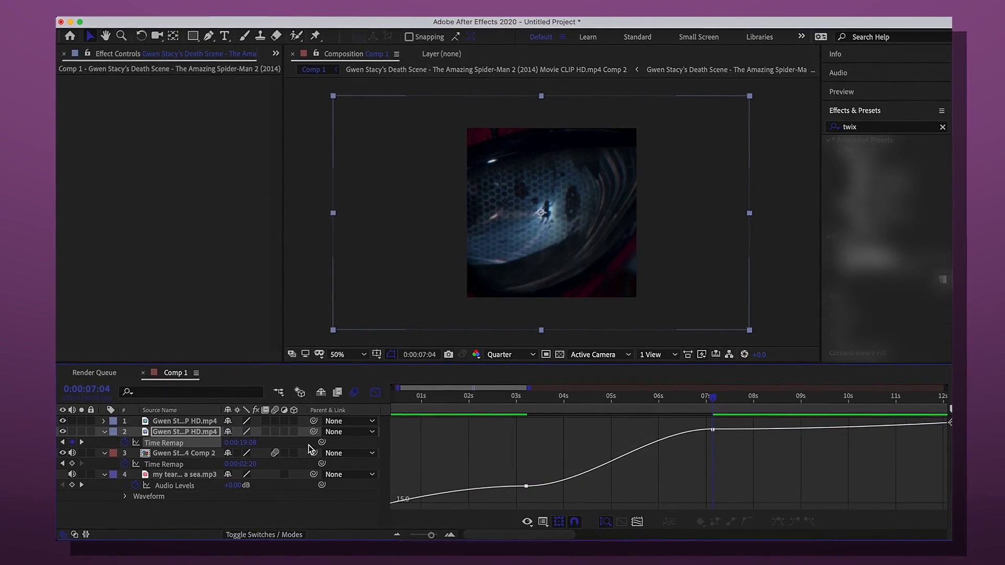
left_click(266, 434)
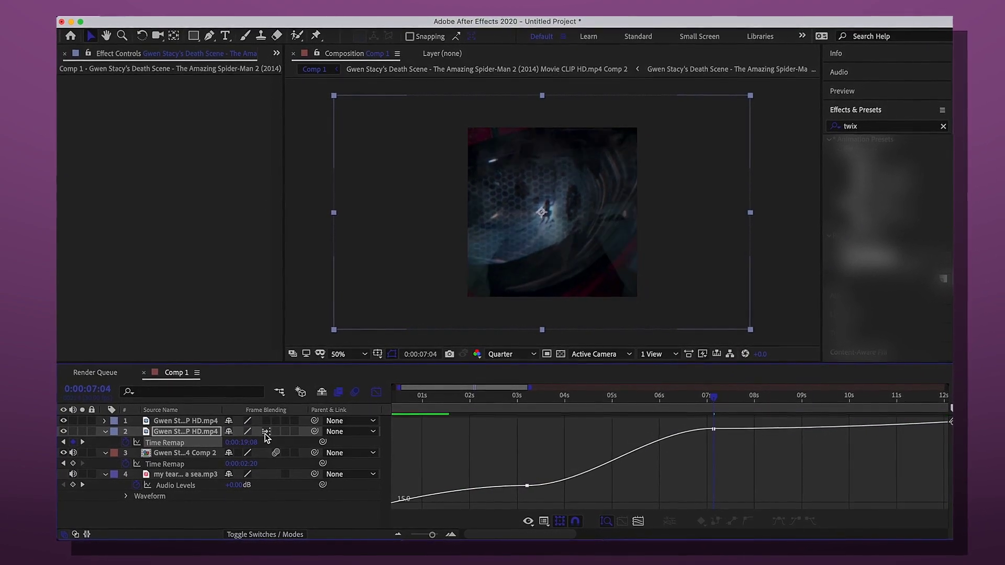
left_click(527, 487)
mouse_move(594, 484)
left_mouse_down()
mouse_move(615, 449)
mouse_move(739, 441)
left_mouse_up()
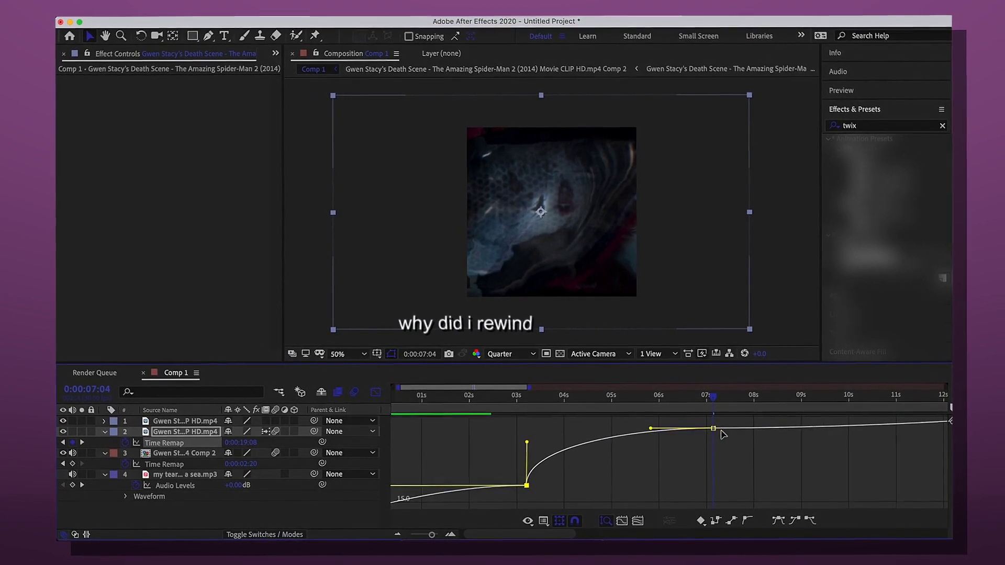
left_click(747, 455)
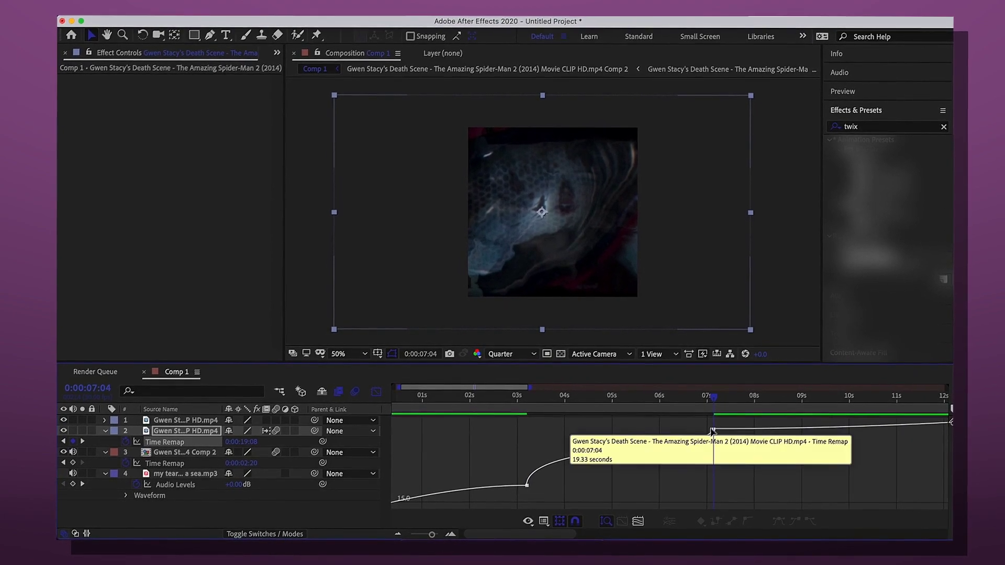
left_click(712, 431)
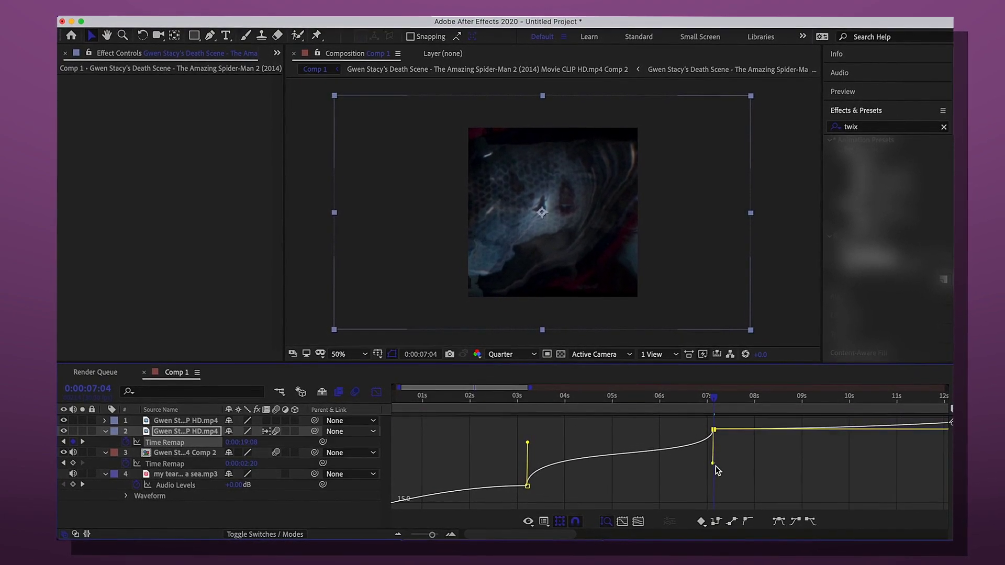
Preview the speed ramp from 03:01, then return to the layer bar view
left_click(517, 403)
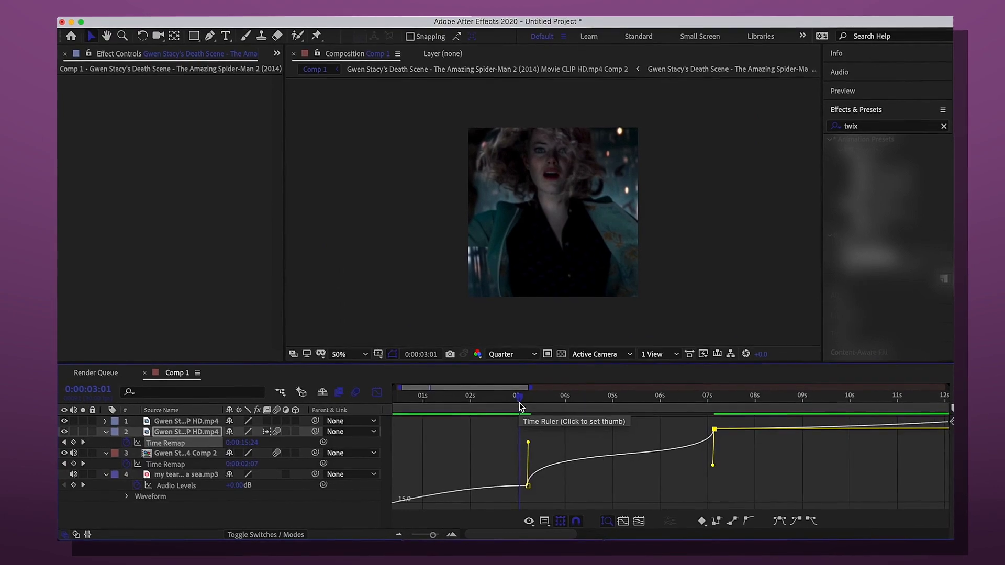
key("space")
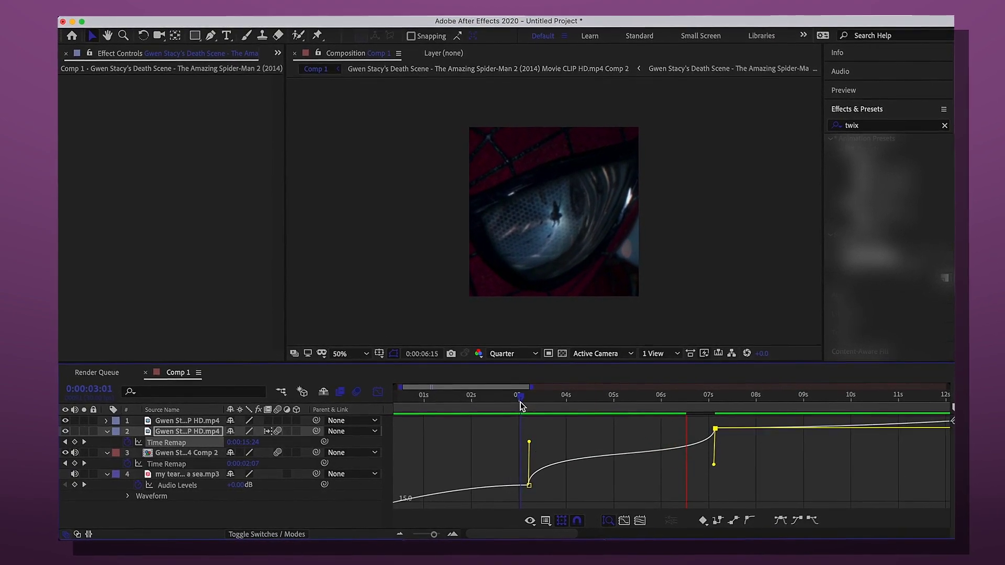
key("space")
key("shift+F3")
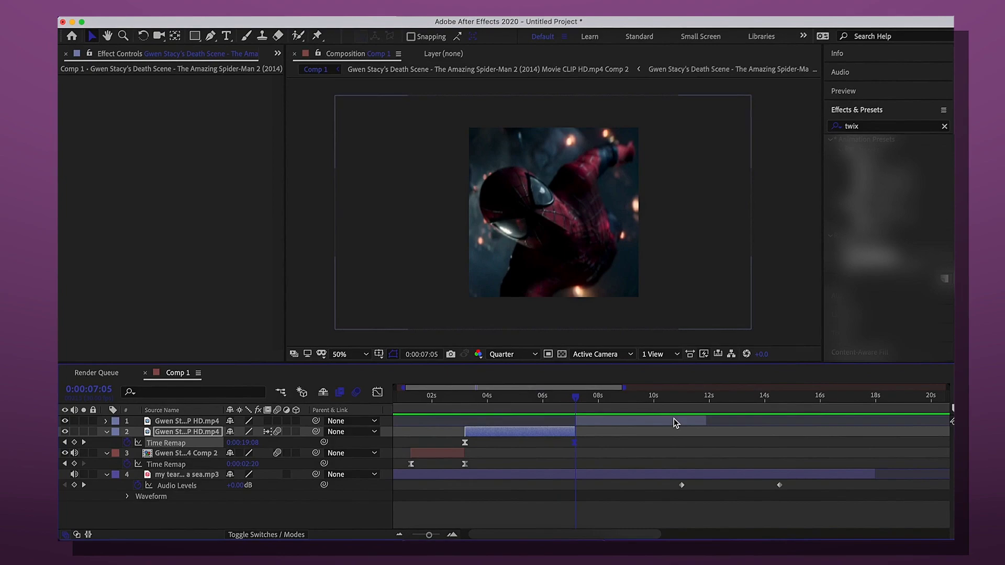
Time-remap layer 1, set its end keyframe to 0:00:35:14, and return to 07:05
right_click(673, 423)
mouse_move(730, 235)
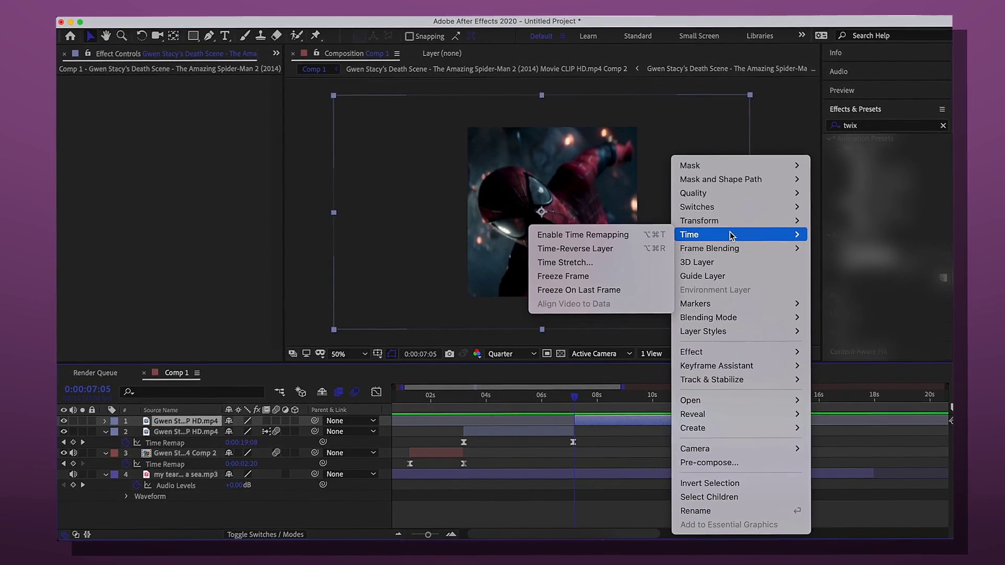
left_click(585, 235)
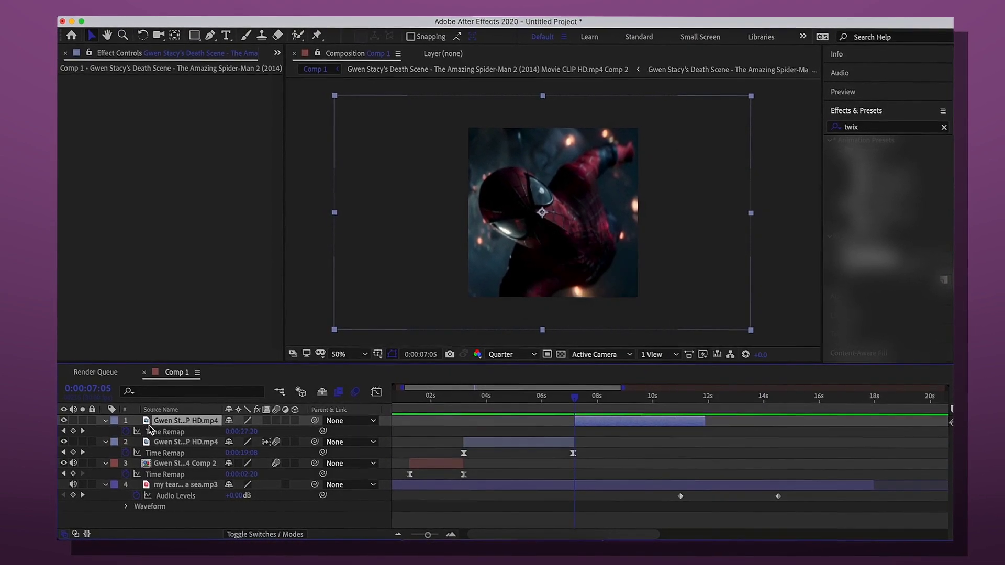
left_click(83, 431)
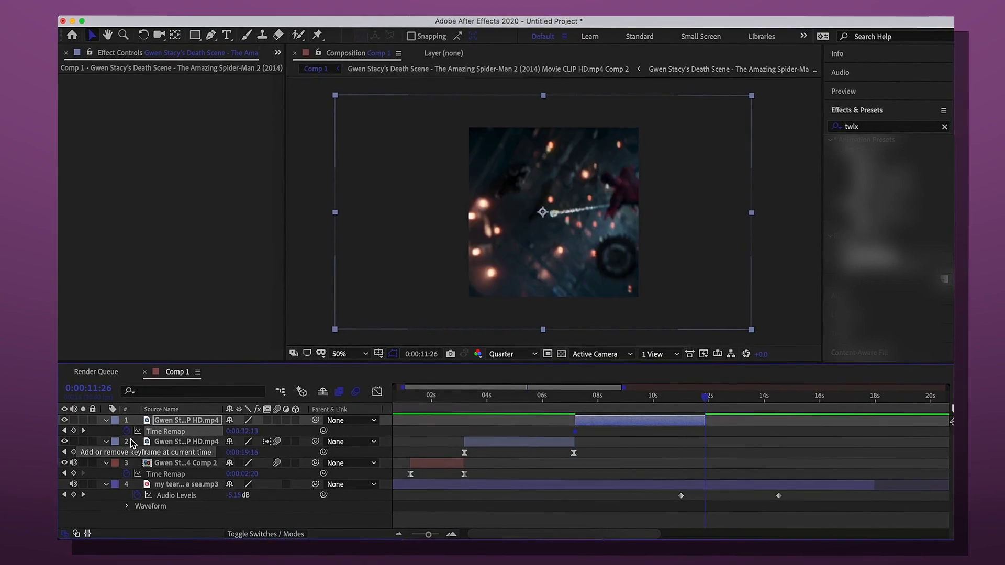
left_click_drag(704, 432, 559, 431)
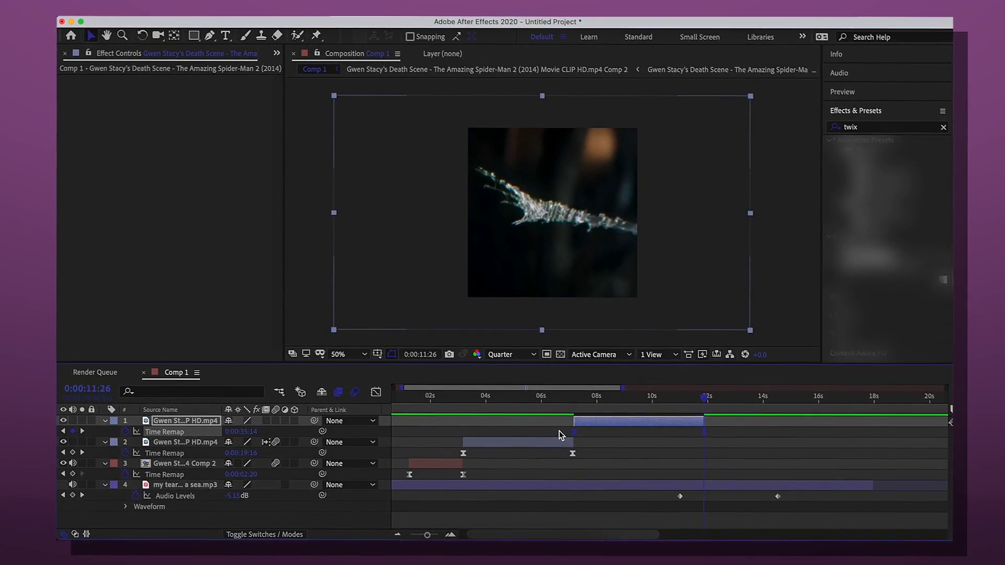
left_click(575, 406)
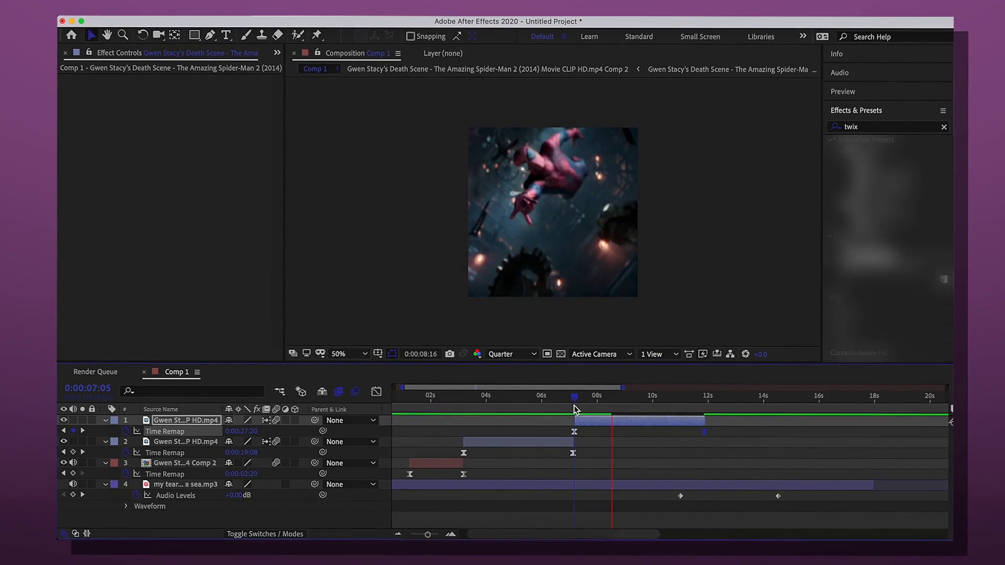